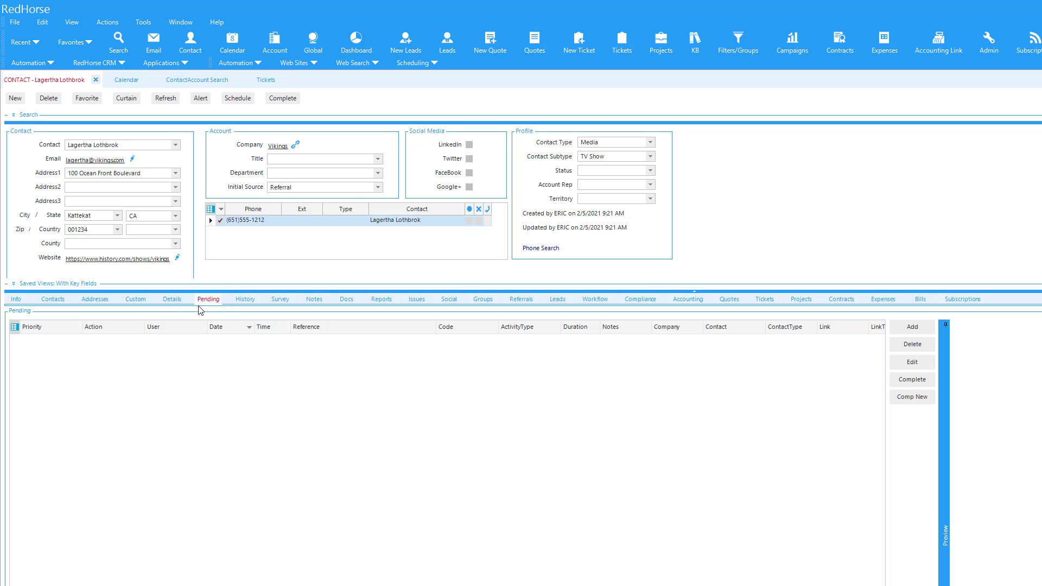
Step: Add a pending call activity for the contact with call type Customer Follow Up and reference "Check Status on Account"
click(908, 332)
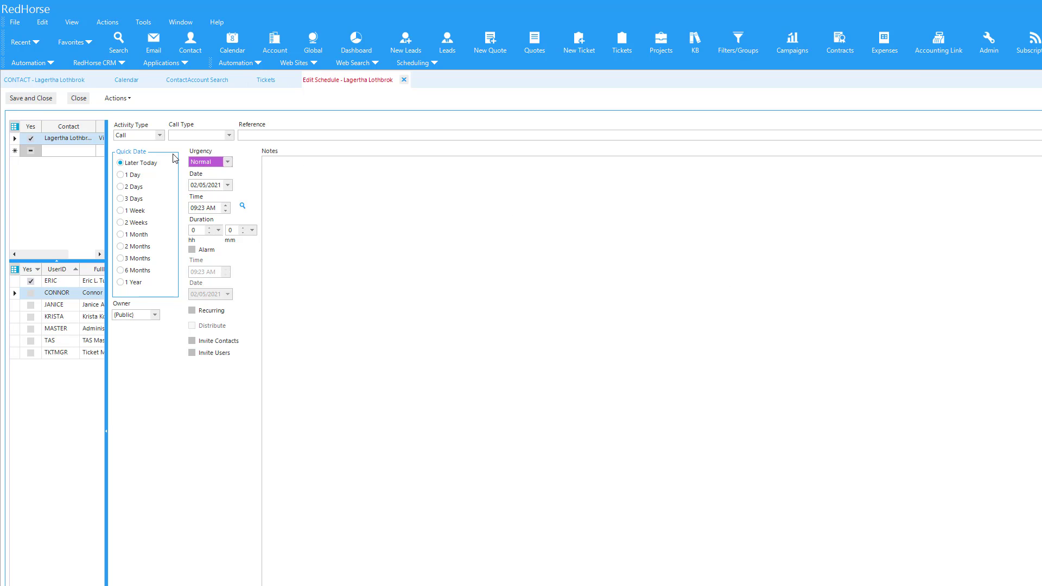
click(230, 135)
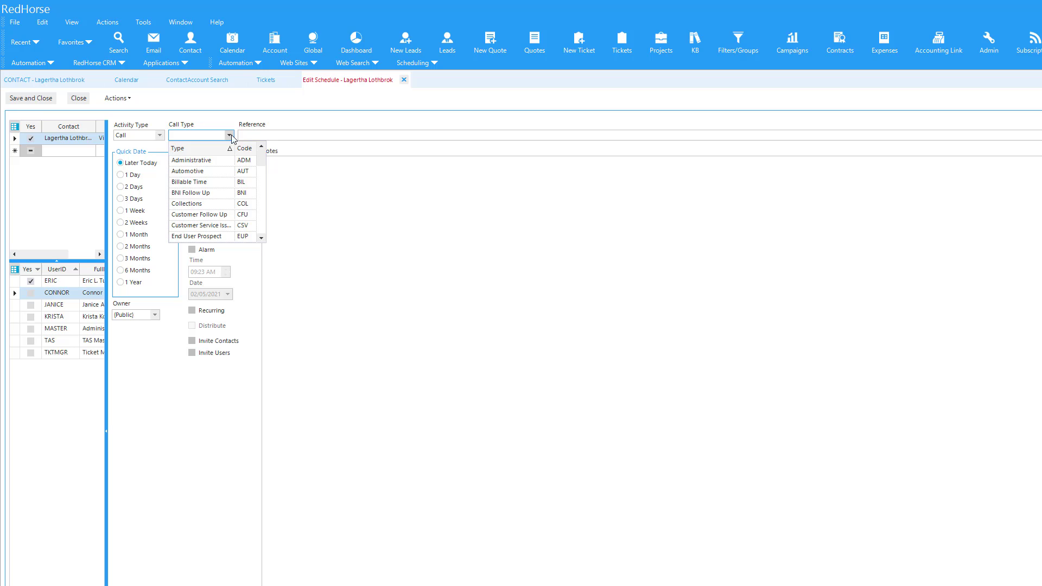
click(242, 214)
click(281, 136)
text(Check Status on Account)
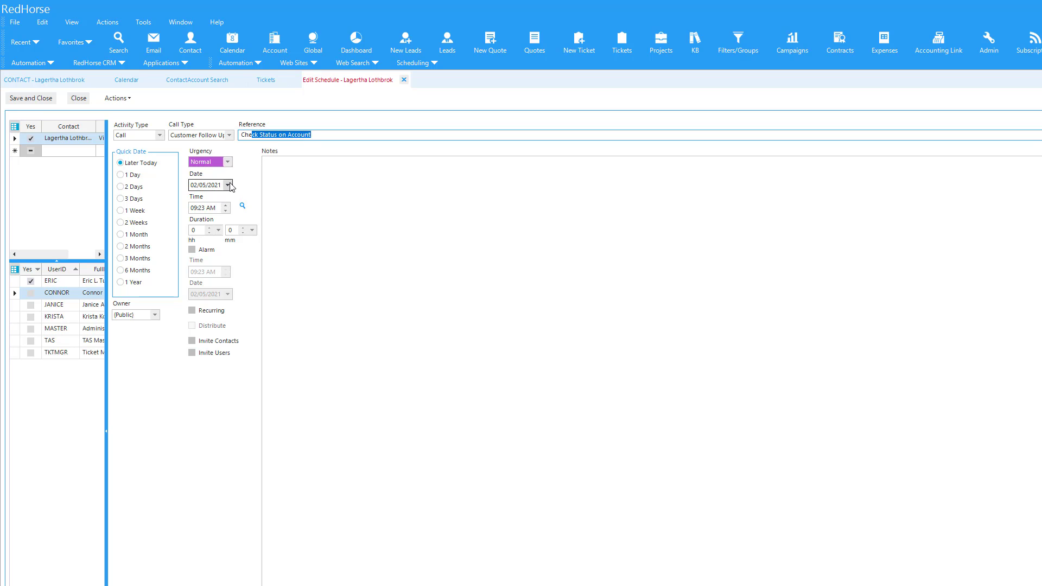
Step: Set the call activity's date to 03/12/2021
click(228, 185)
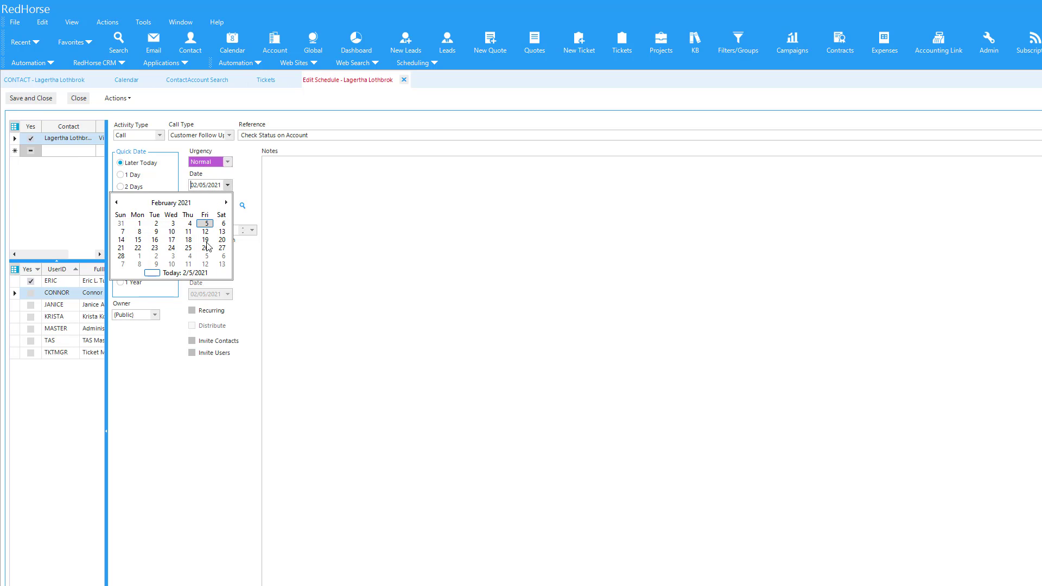
click(227, 203)
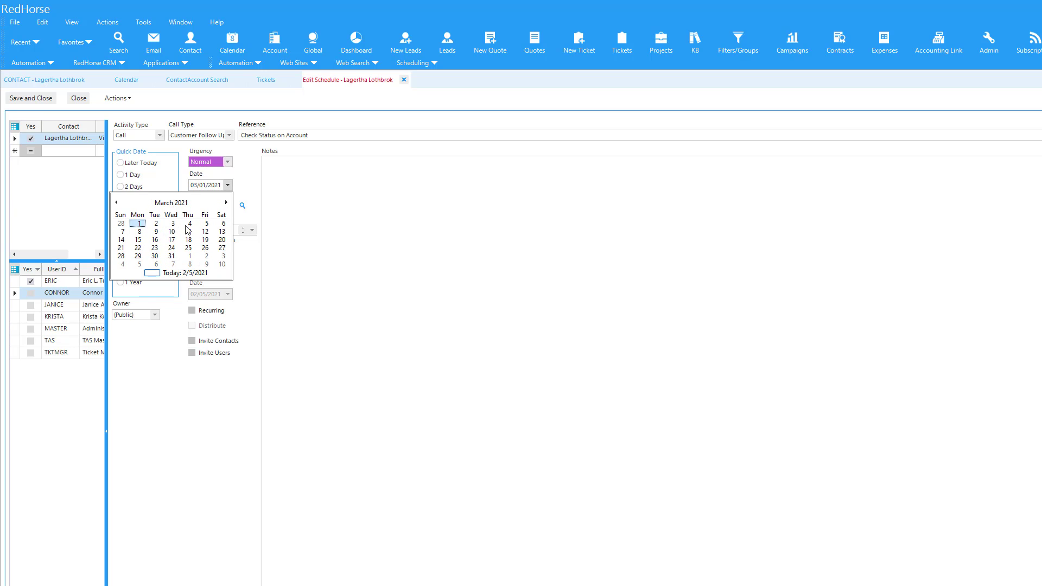
click(205, 231)
click(283, 190)
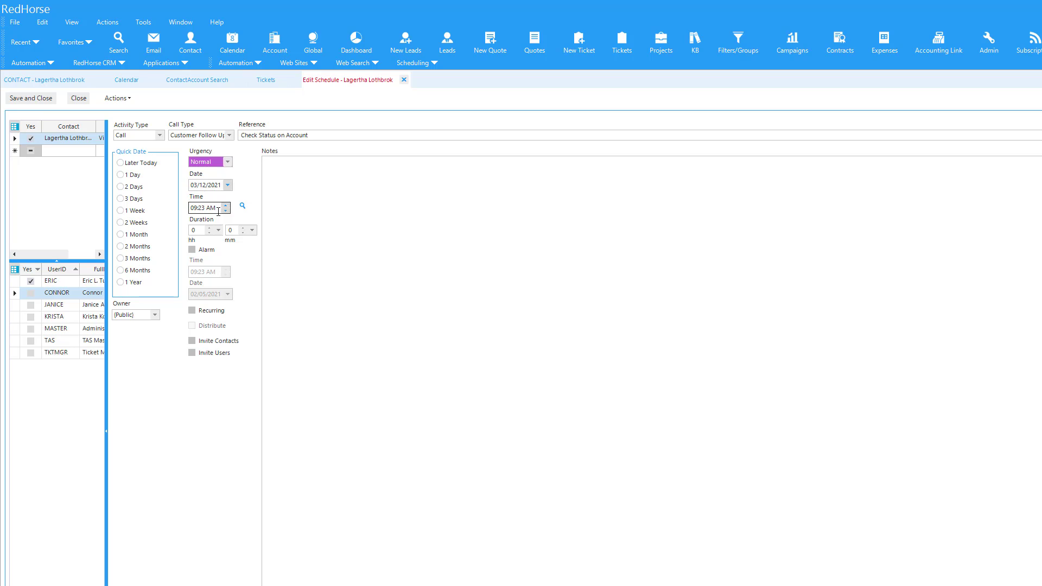
Step: Enable the call's alarm, set the alarm time to 09:13 AM, and save and close the activity
click(208, 251)
click(221, 272)
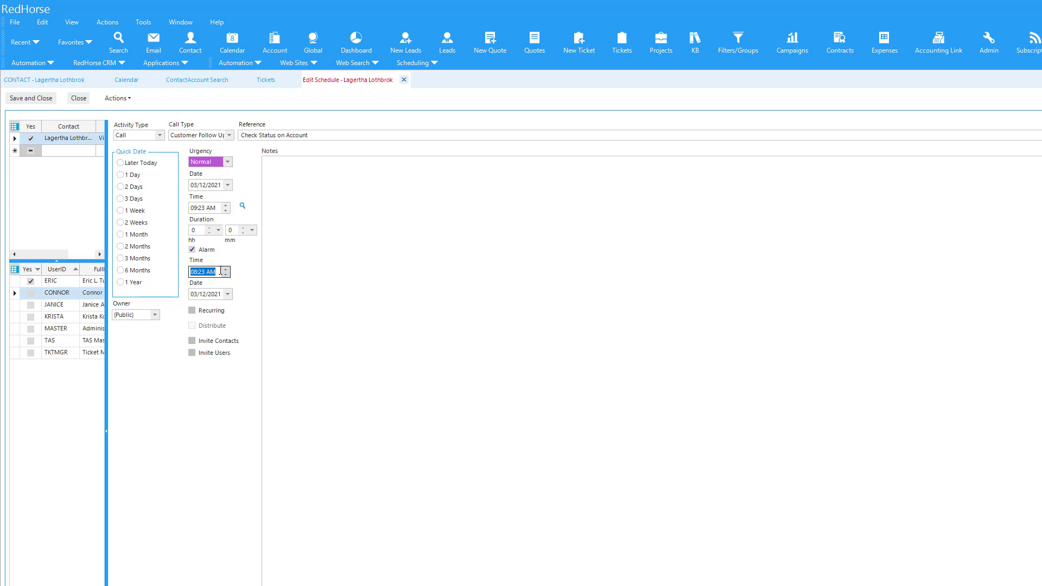
text(09:13 a)
key(Tab)
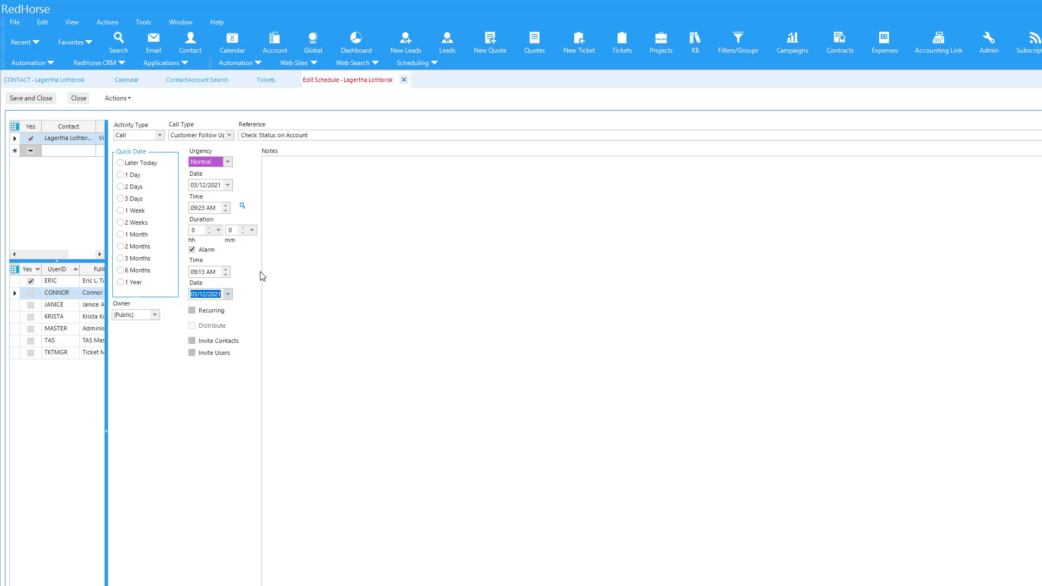
click(301, 182)
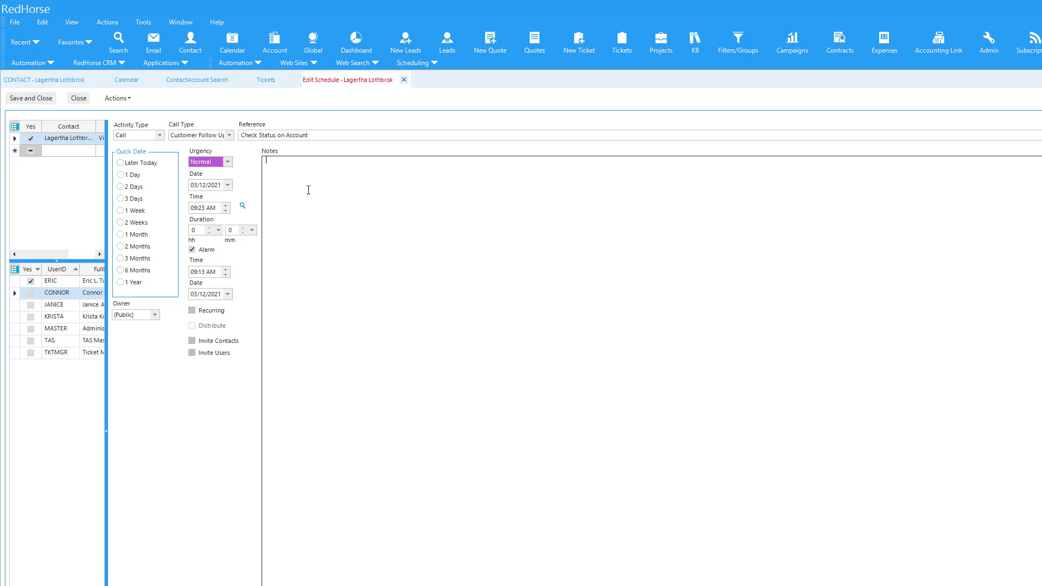
click(38, 99)
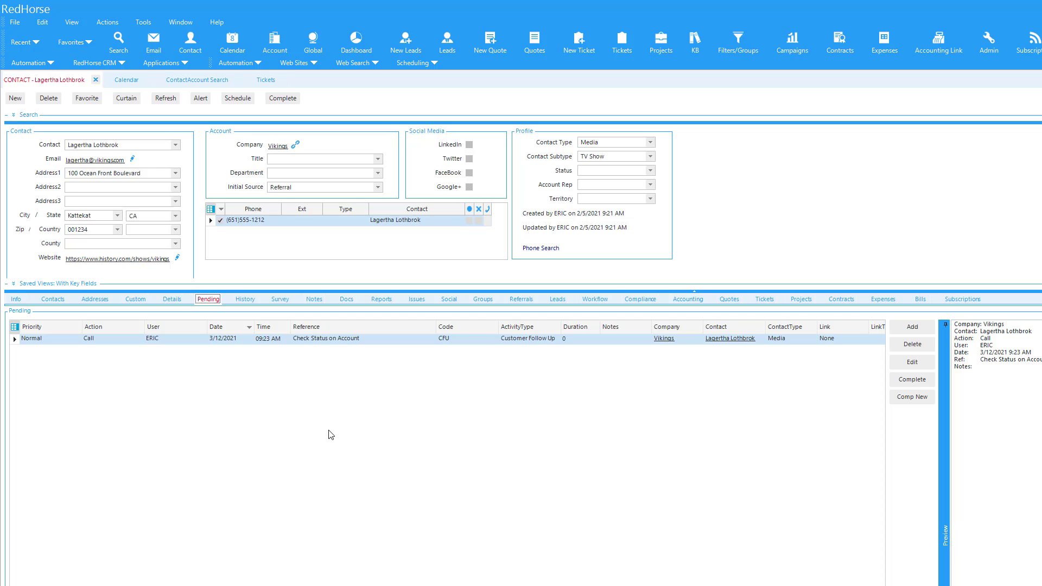
Step: Run the FUp in 3 Months automation for the contact to view its prefilled schedule form, and close the form
click(246, 64)
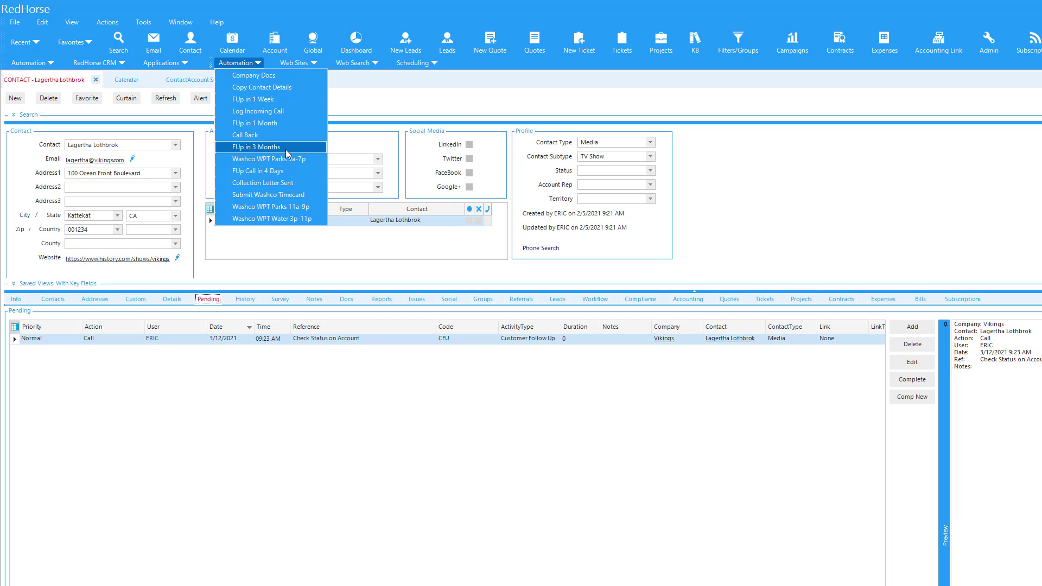
click(257, 63)
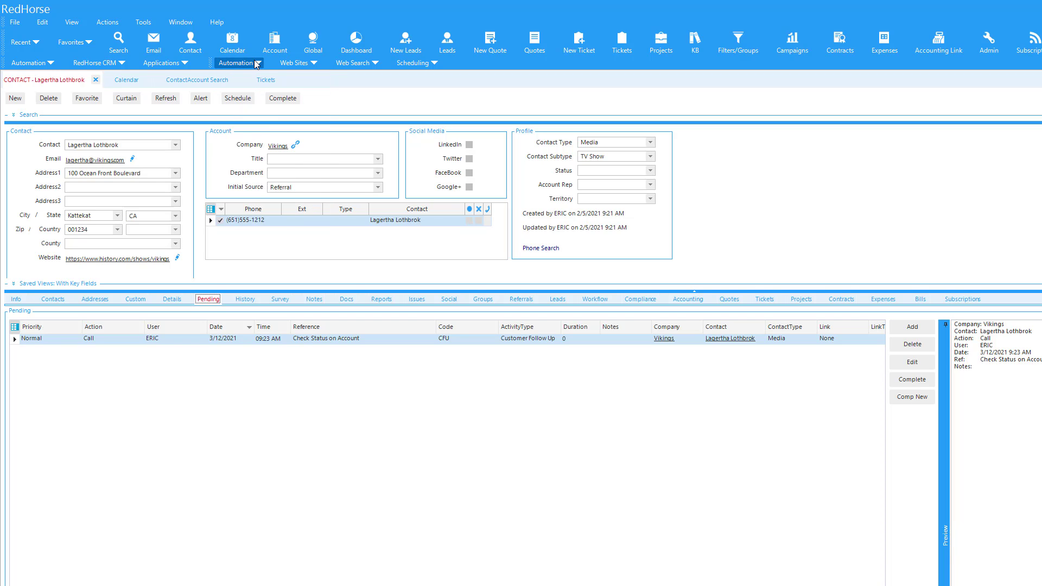
click(258, 63)
click(273, 151)
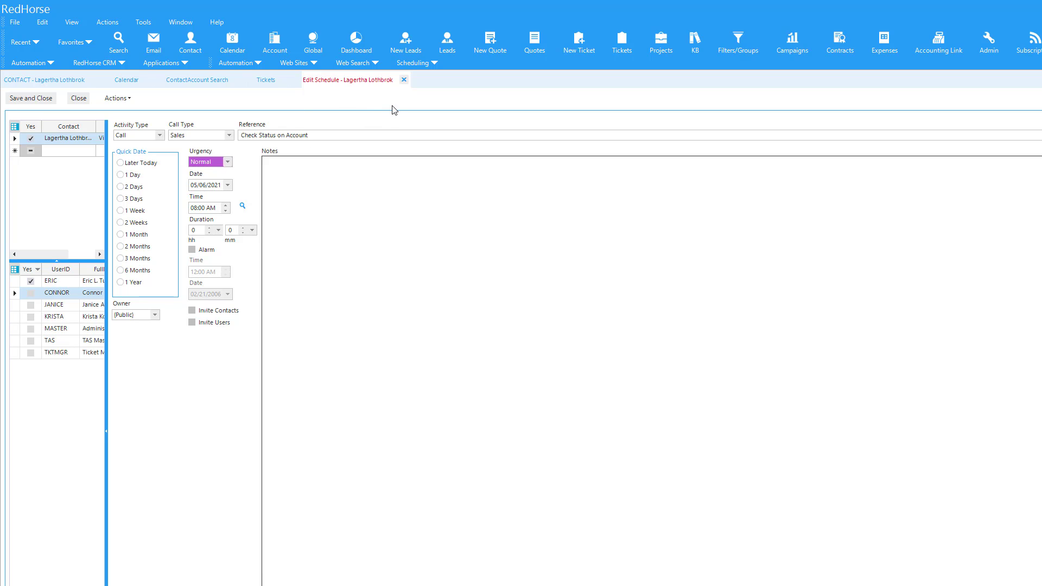
click(404, 80)
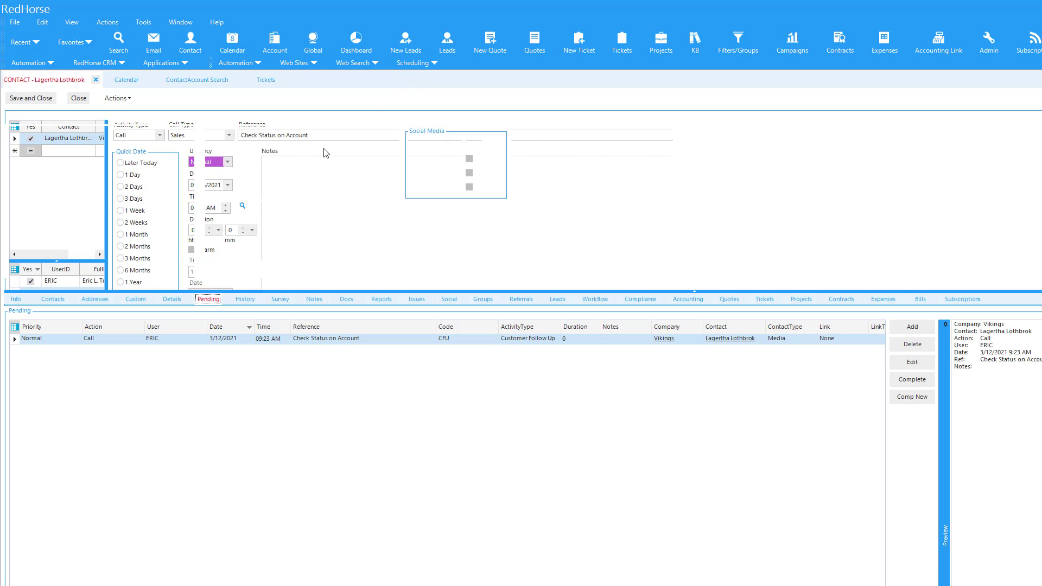
Step: Open the Custom User Toolbar settings in User Preferences and expand the Automation group
click(228, 65)
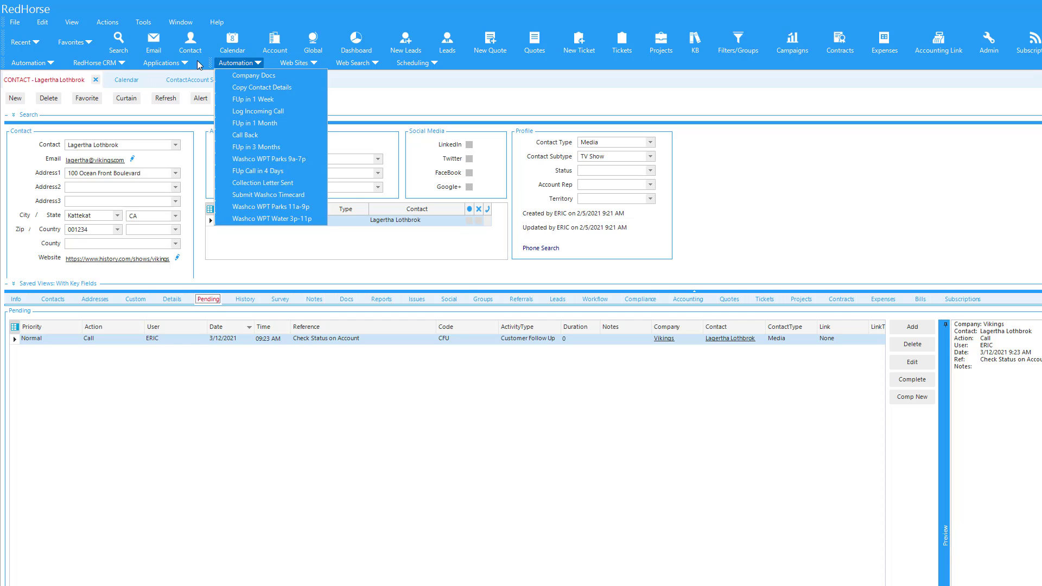
click(42, 22)
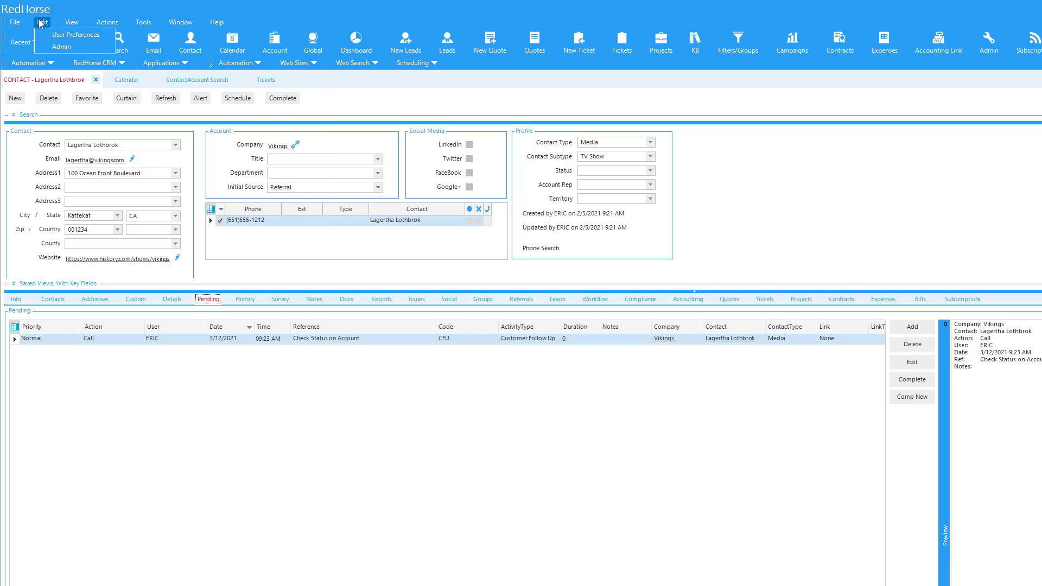
click(77, 35)
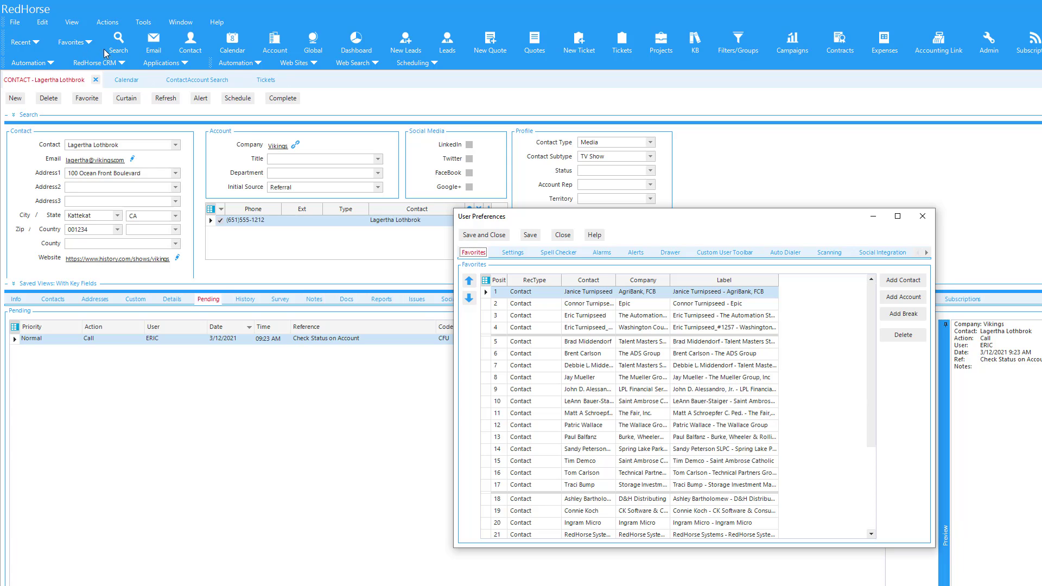
drag(604, 221, 345, 100)
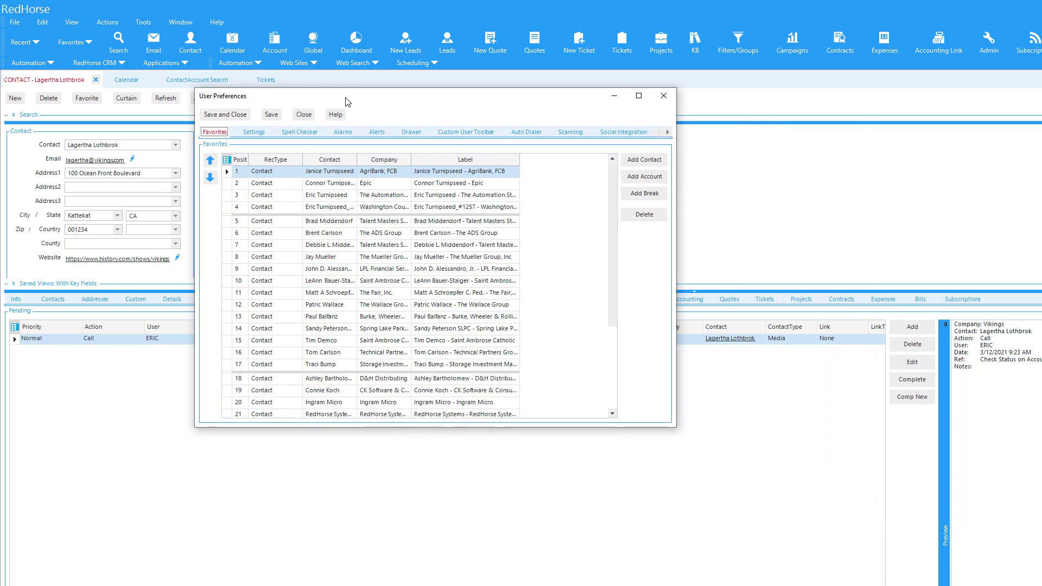
click(462, 133)
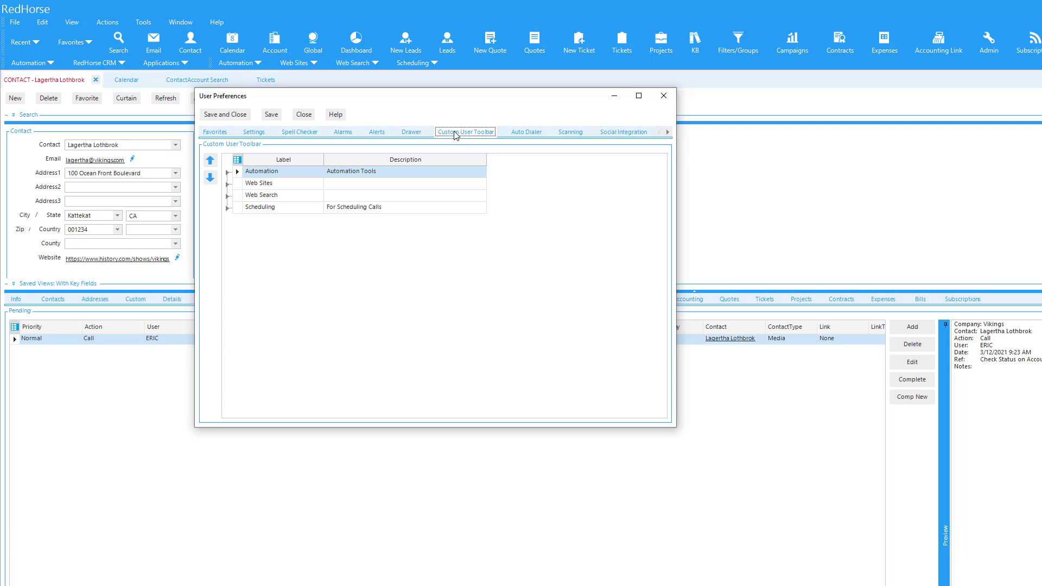
click(228, 174)
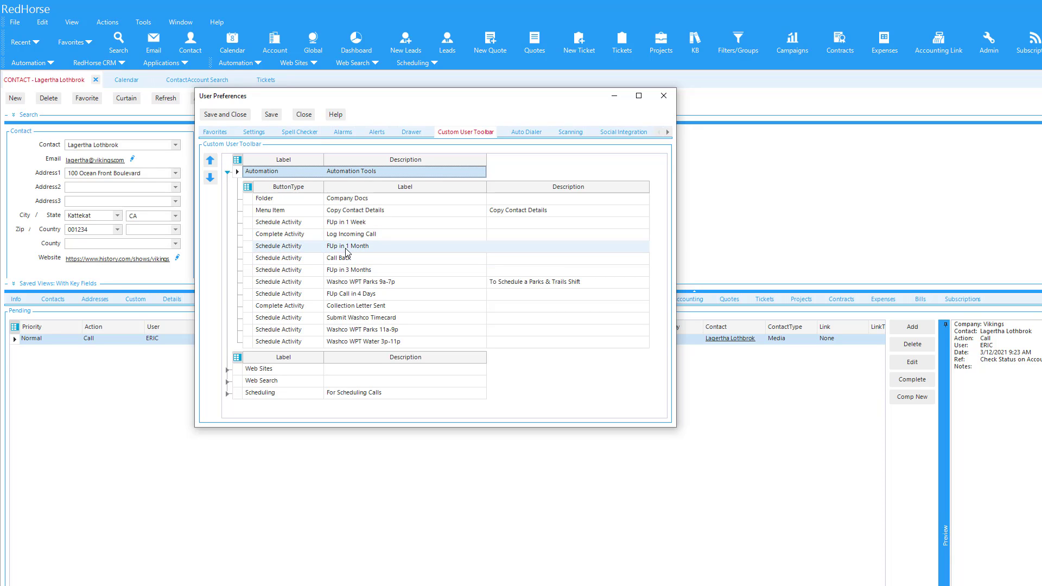
Step: Open the FUp in 3 Months toolbar button for editing and choose Schedule Activity as its button type
click(348, 270)
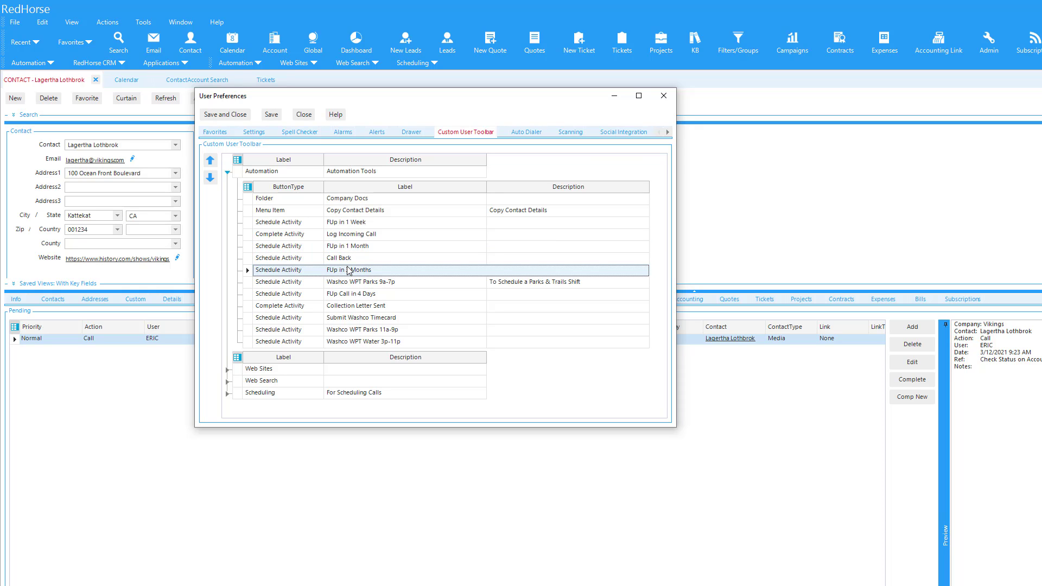
right_click(348, 270)
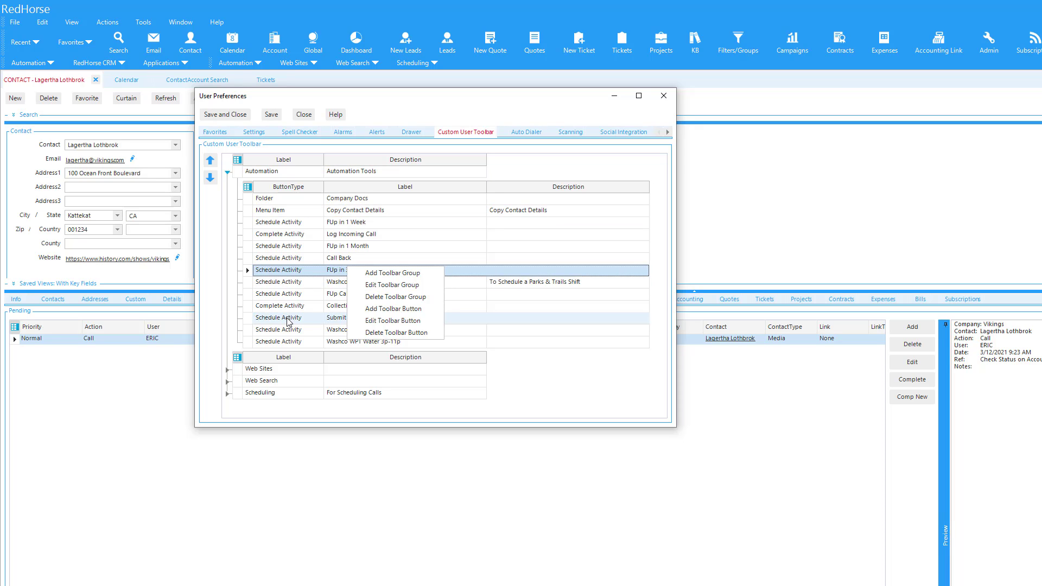
click(323, 272)
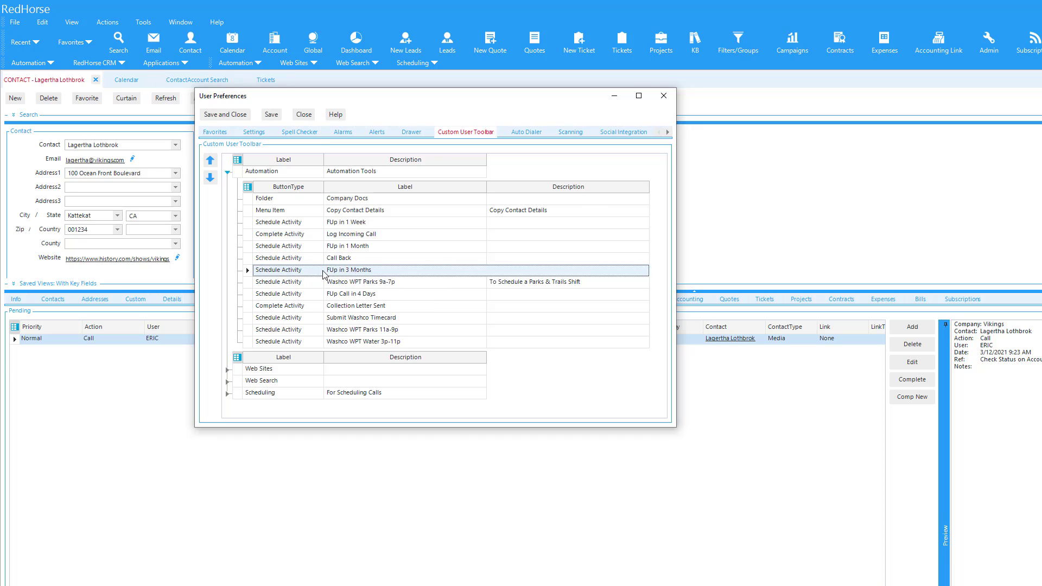
double_click(358, 275)
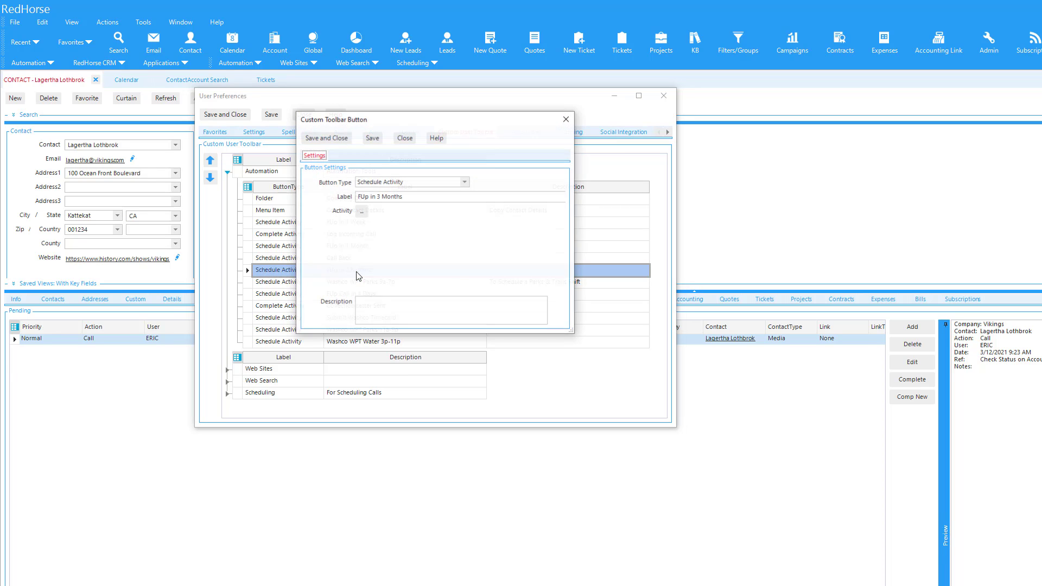
click(465, 183)
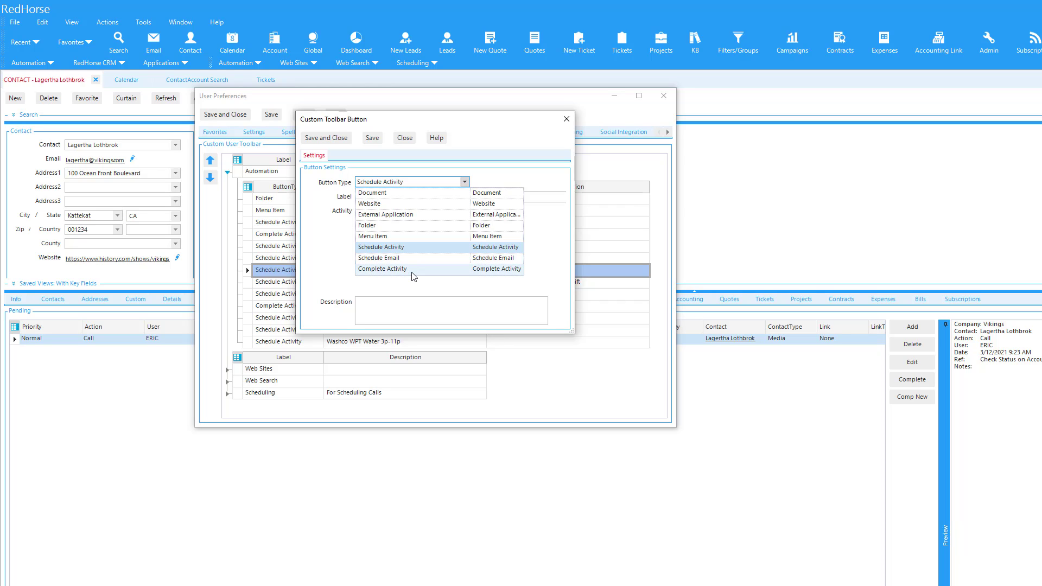
click(467, 248)
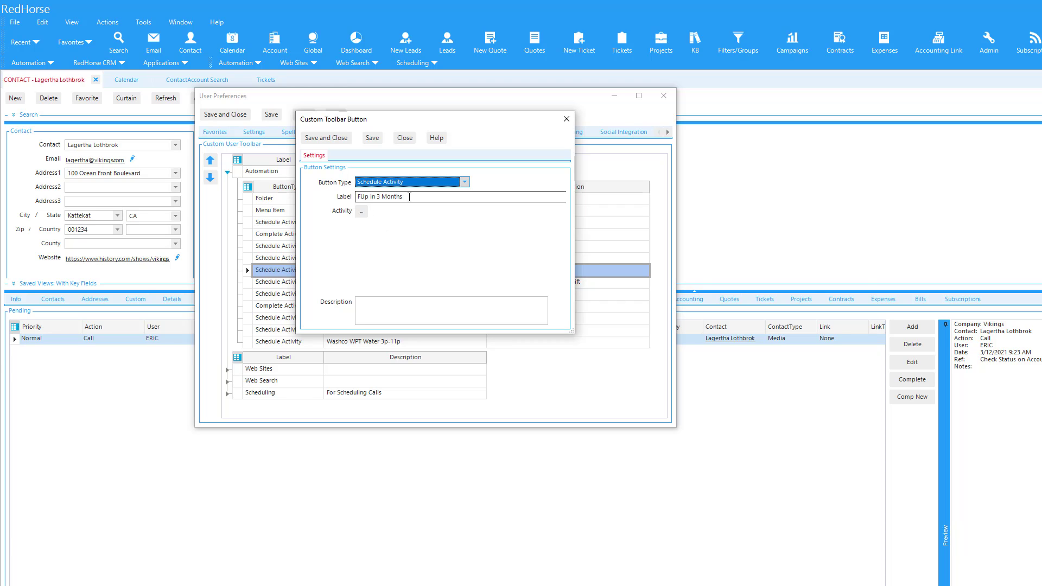
Step: Turn on Silent Mode in the button's scheduled activity parameters, and save and close the button and user preferences
click(360, 214)
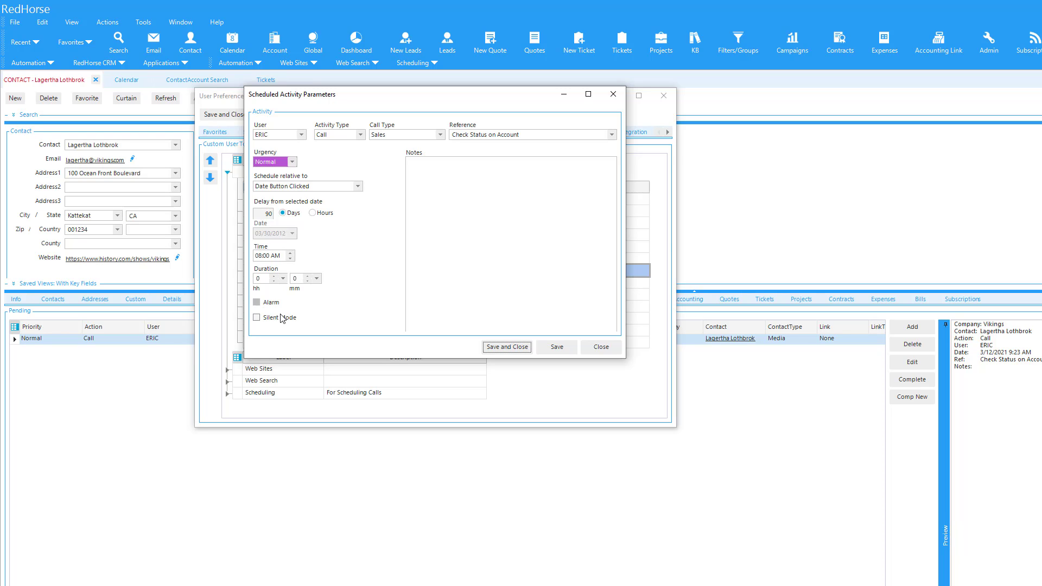
click(431, 186)
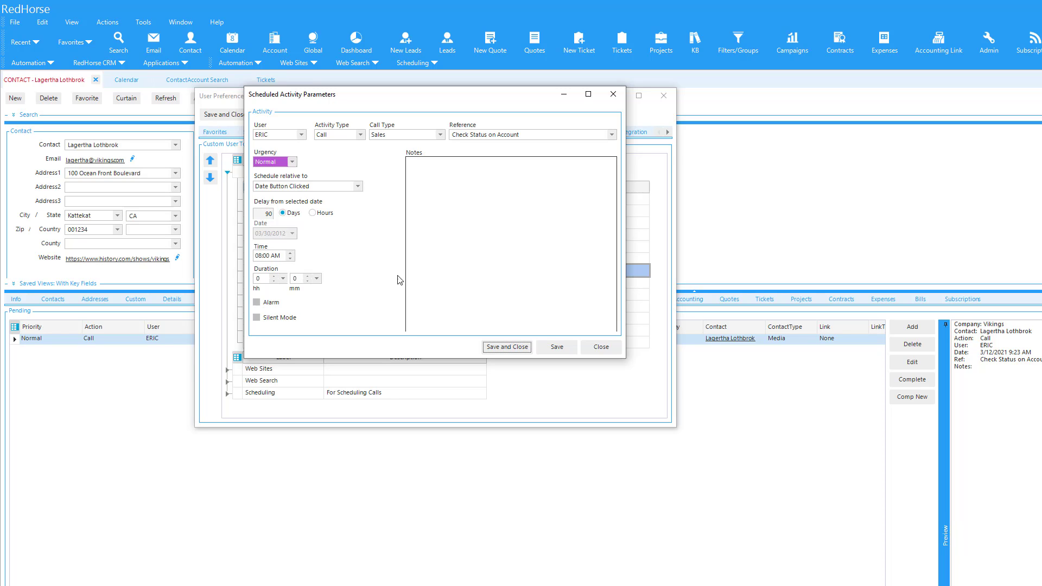
click(263, 321)
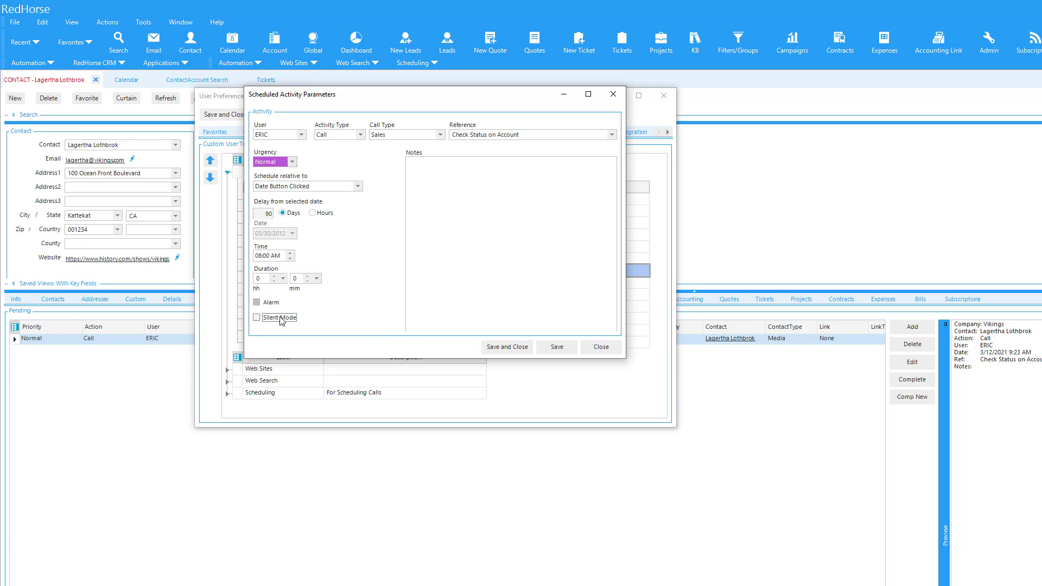
click(491, 347)
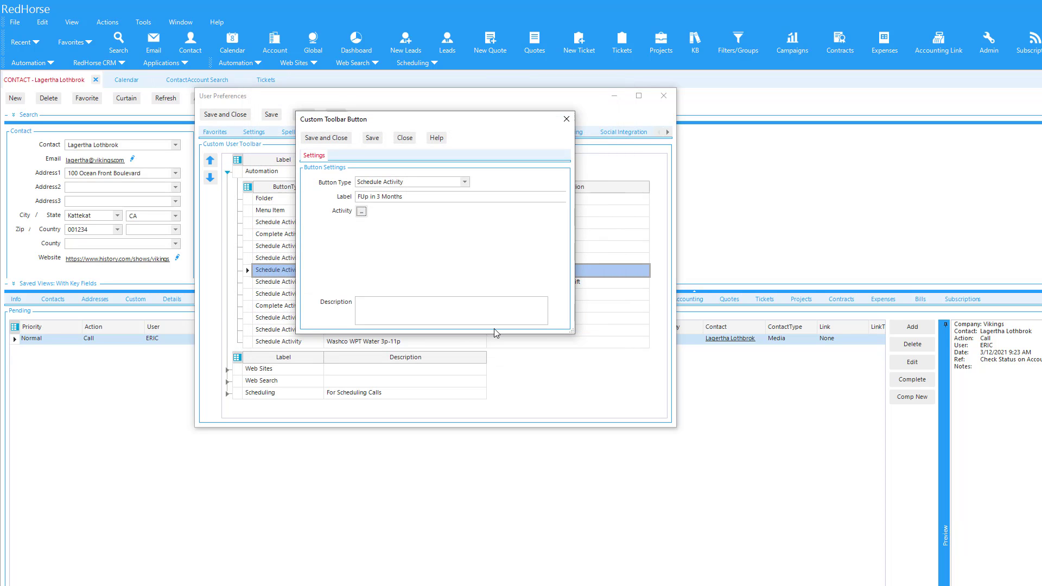
click(346, 139)
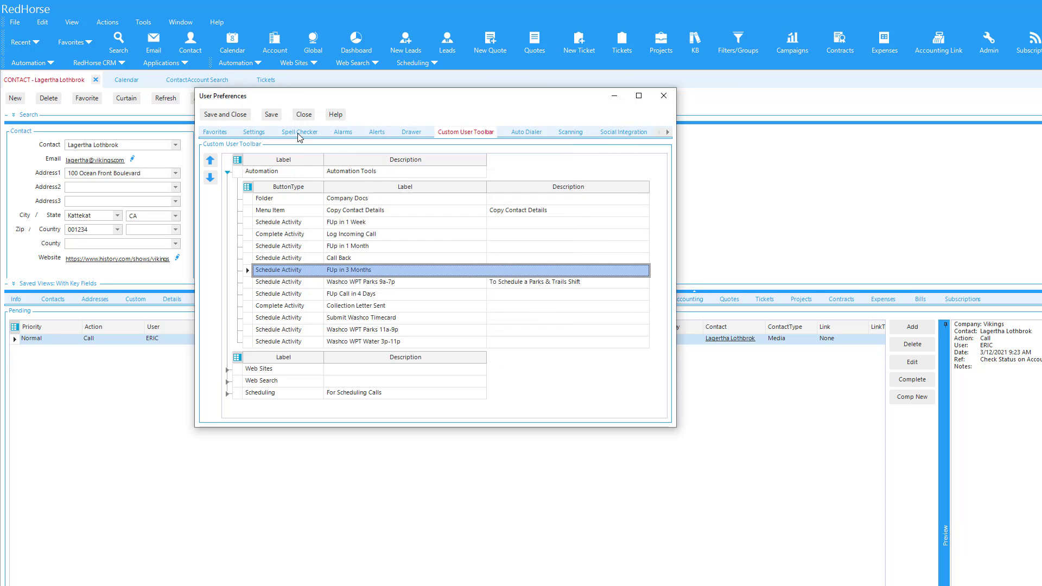
click(245, 115)
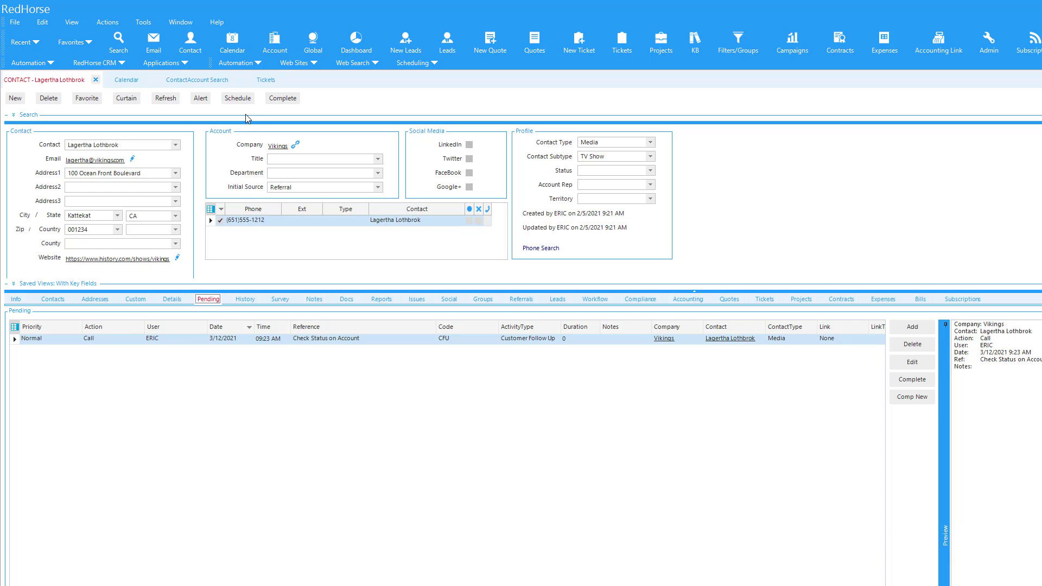
Step: Run the FUp in 3 Months automation for the contact and reload the list of pending activities
click(253, 64)
click(270, 146)
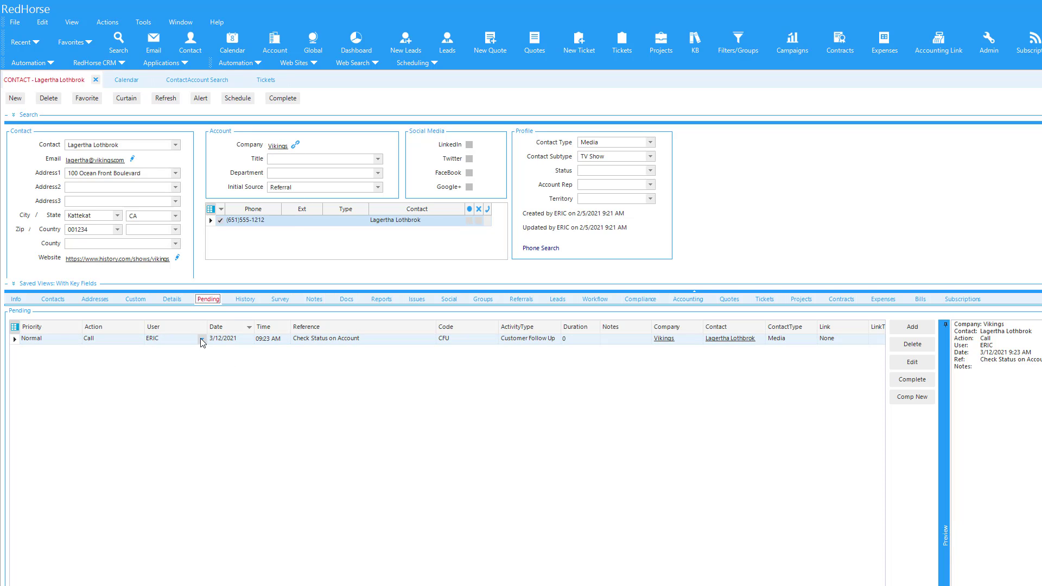
click(180, 302)
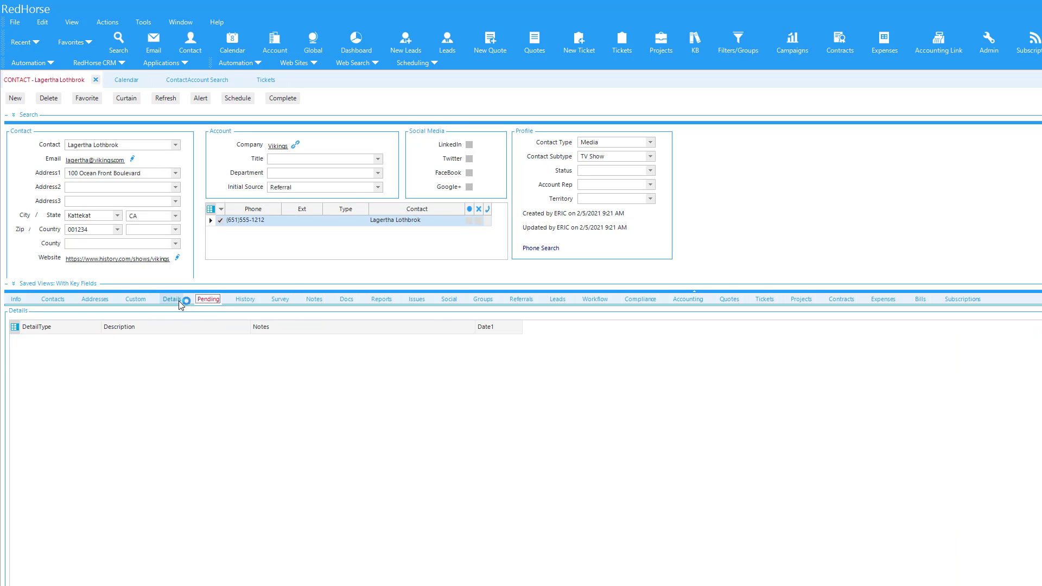
click(204, 300)
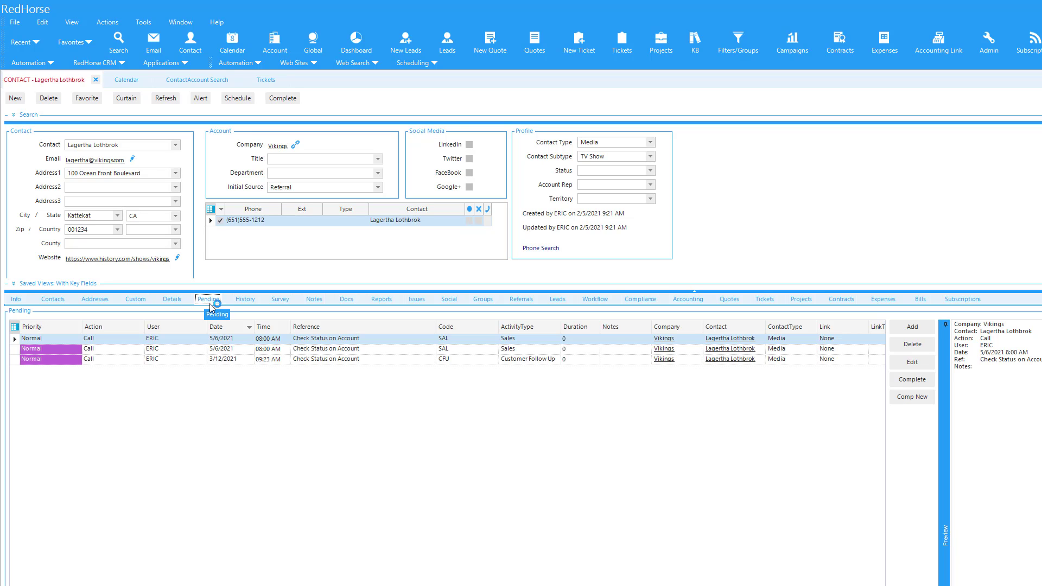
Step: Schedule another follow-up call for the contact with the FUp in 3 Months automation and refresh the pending activities
click(280, 361)
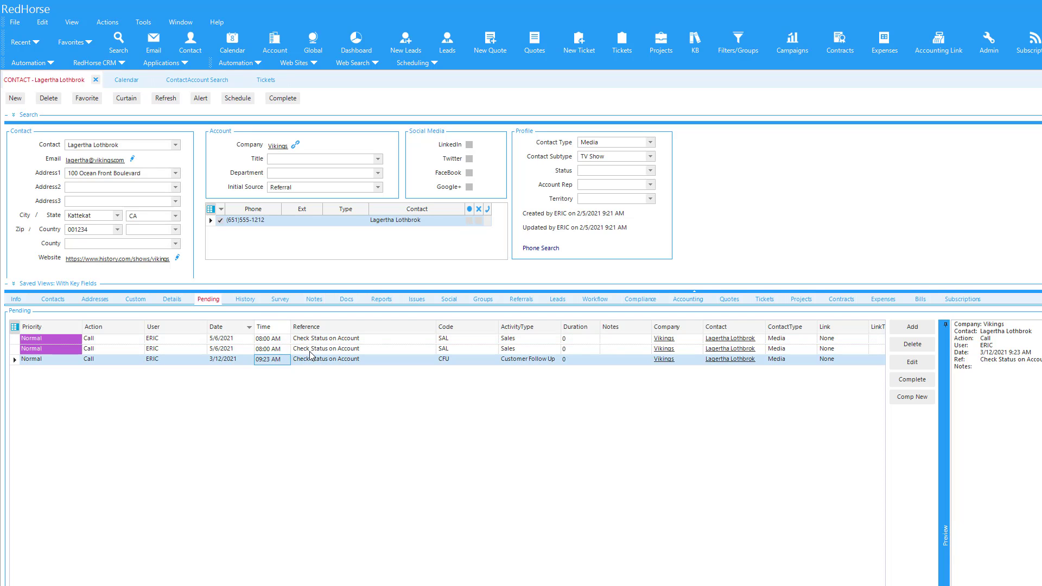
click(310, 352)
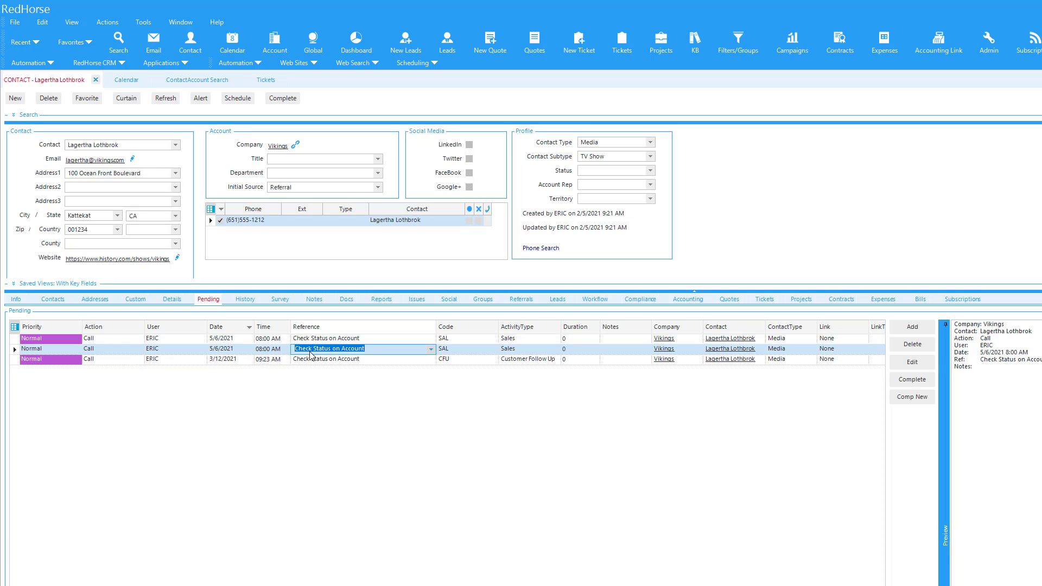
click(245, 63)
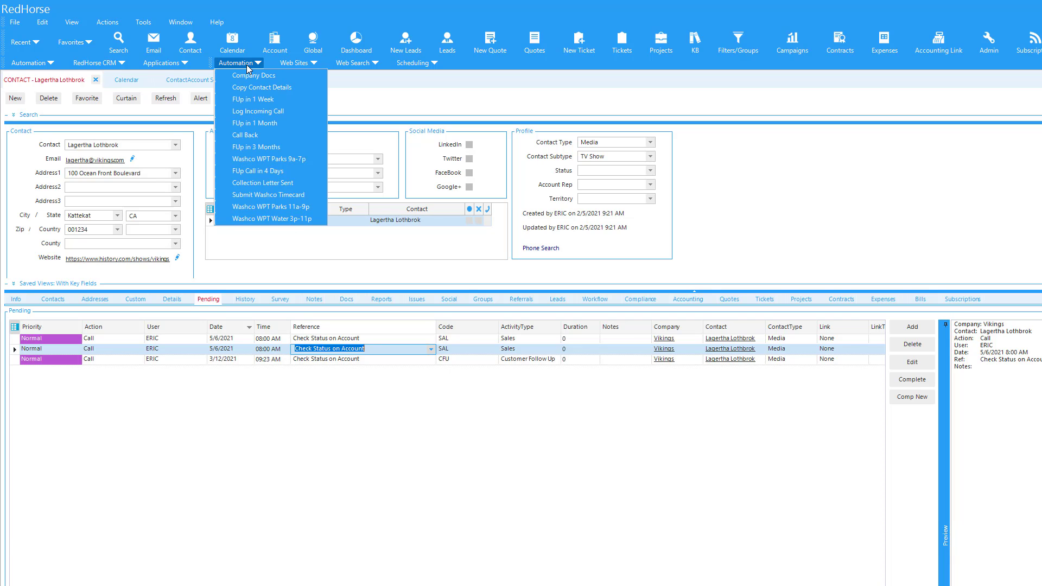
click(275, 148)
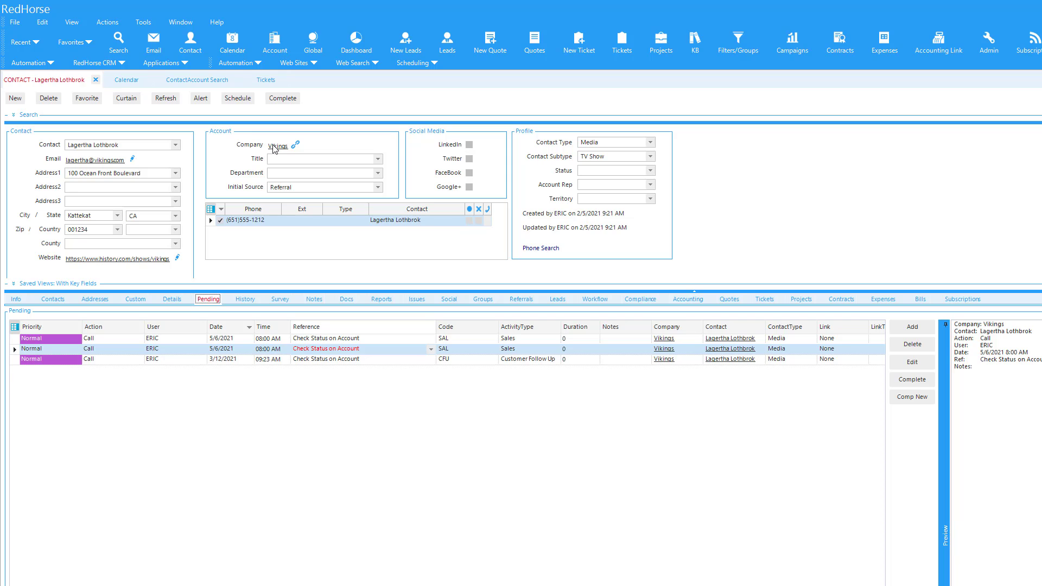
click(171, 299)
click(215, 303)
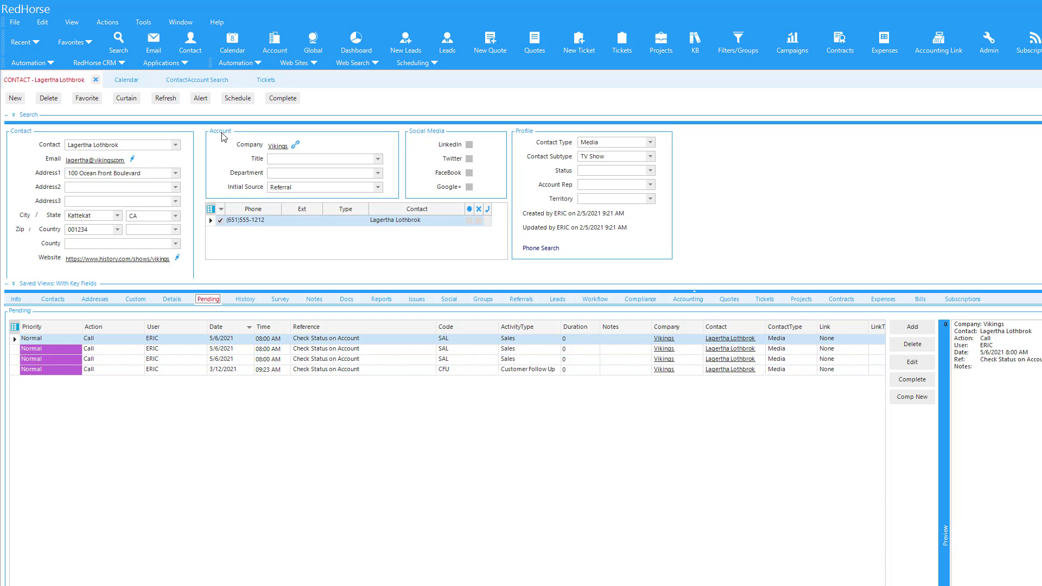
Step: Run the Log Incoming Call automation for the contact
click(237, 64)
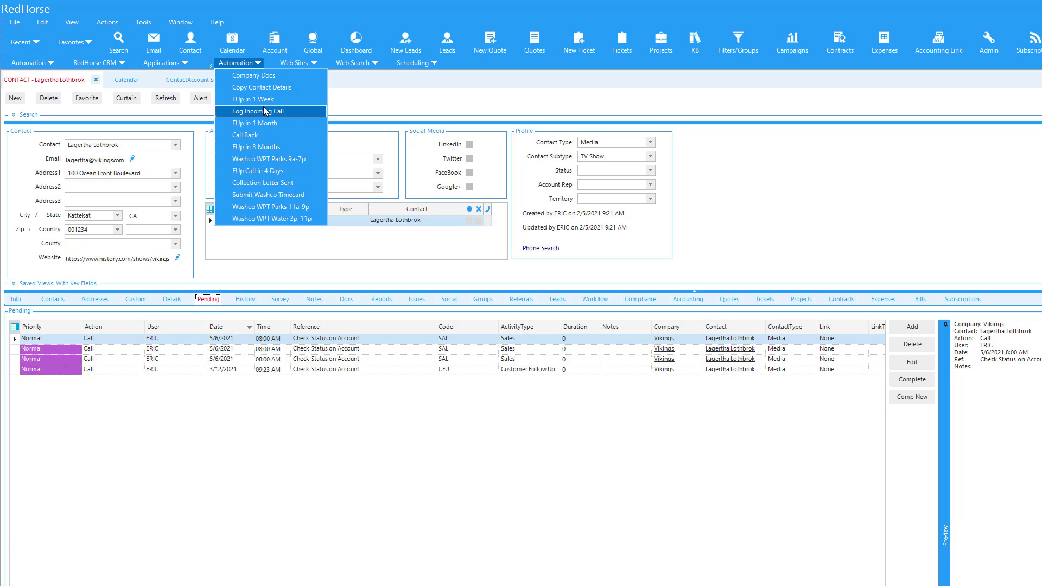
click(289, 111)
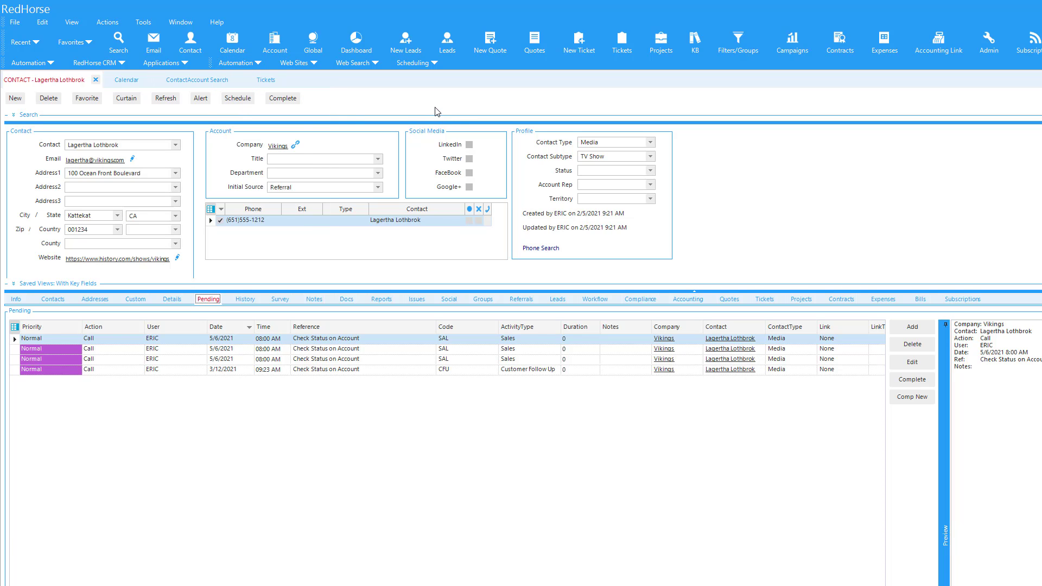